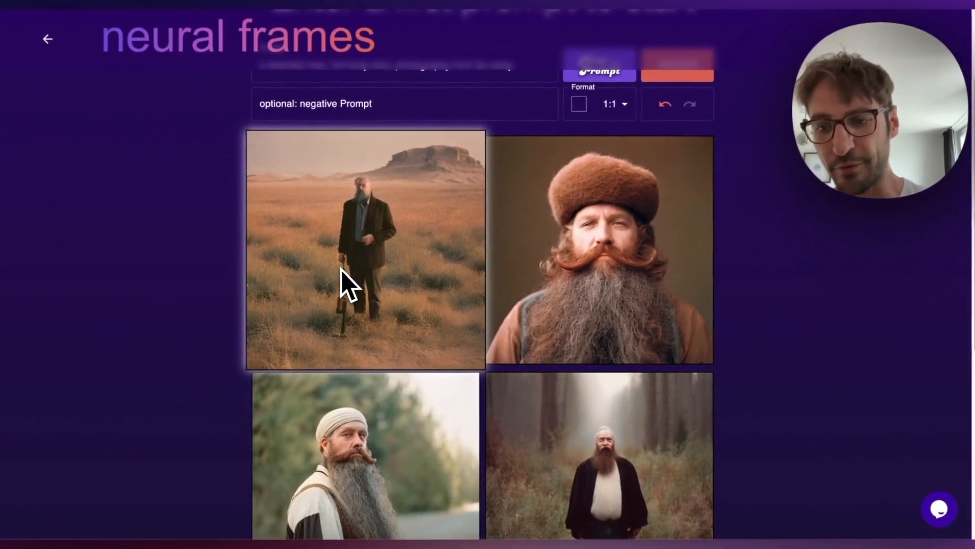
Review the generated bearded man images for the full body shot and the portrait photography prompts
scroll(342, 270, "up", 1)
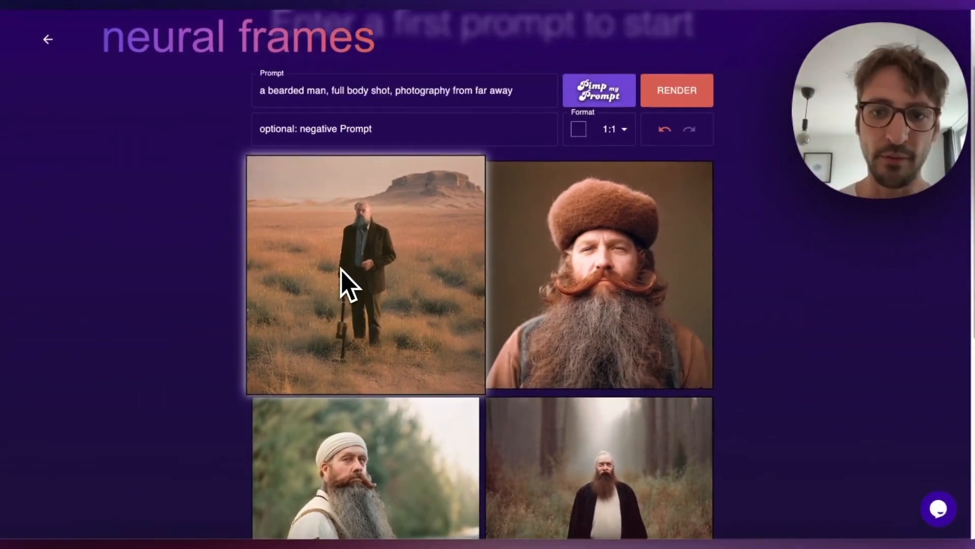
scroll(342, 270, "down", 1)
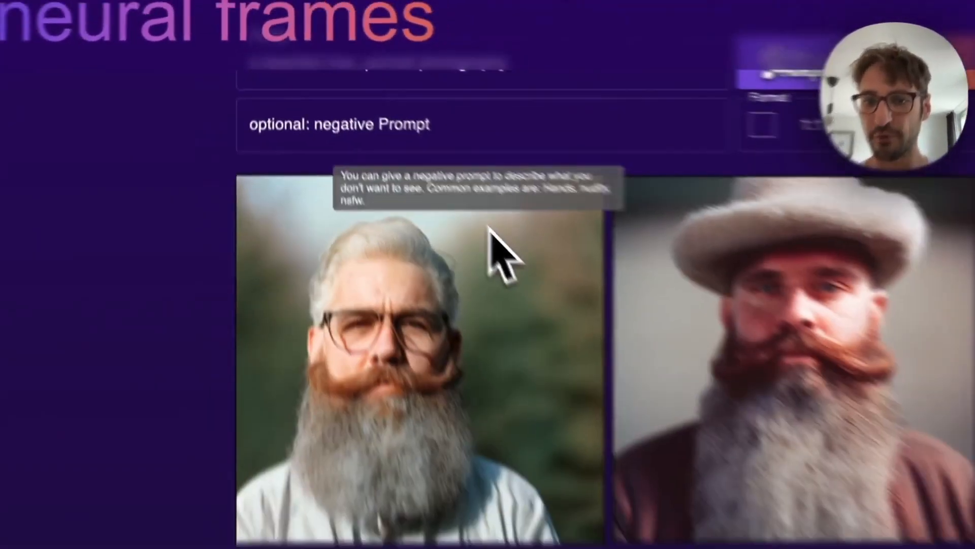
scroll(488, 227, "down", 2)
scroll(488, 232, "up", 1)
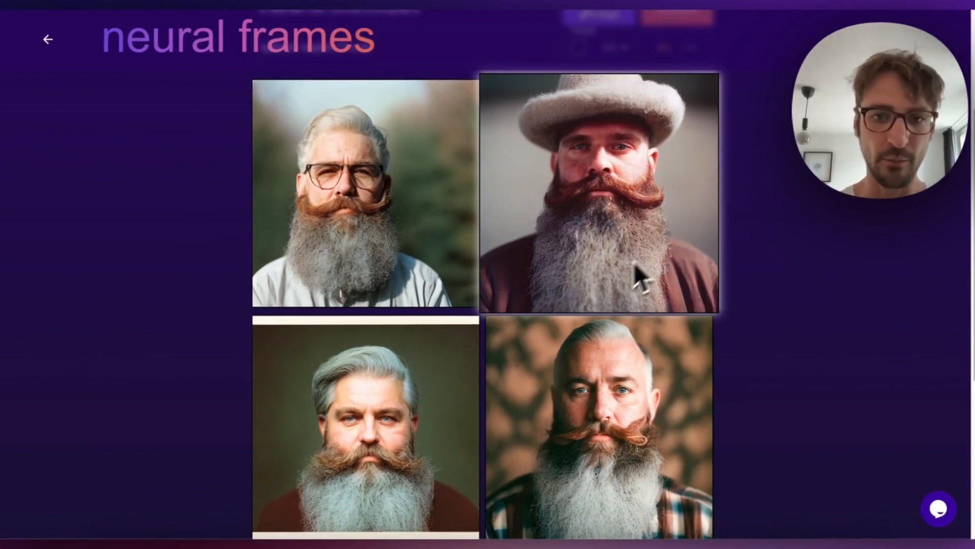
scroll(584, 217, "up", 2)
scroll(582, 214, "up", 1)
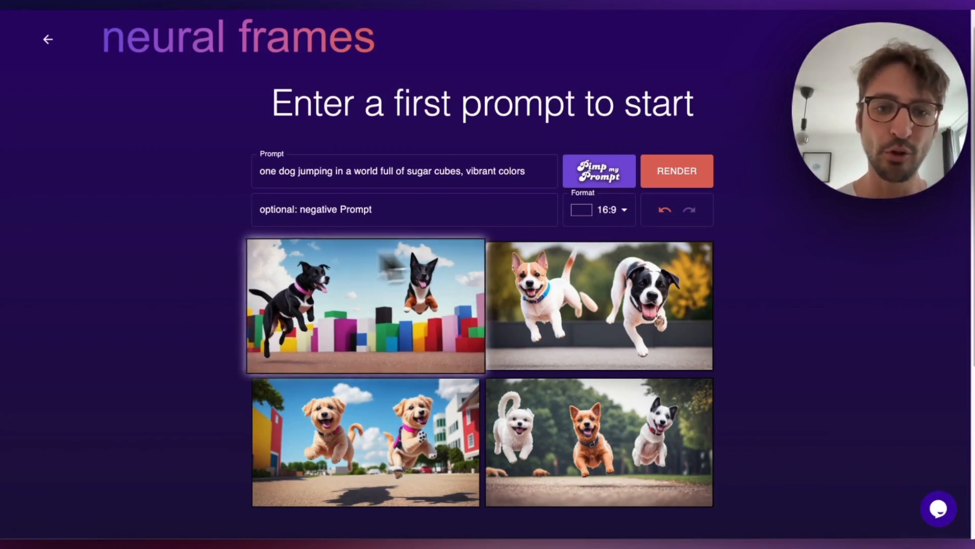
Compare the renders of one dog jumping in a world full of sugar cubes across the negative prompts and image formats
scroll(222, 273, "down", 1)
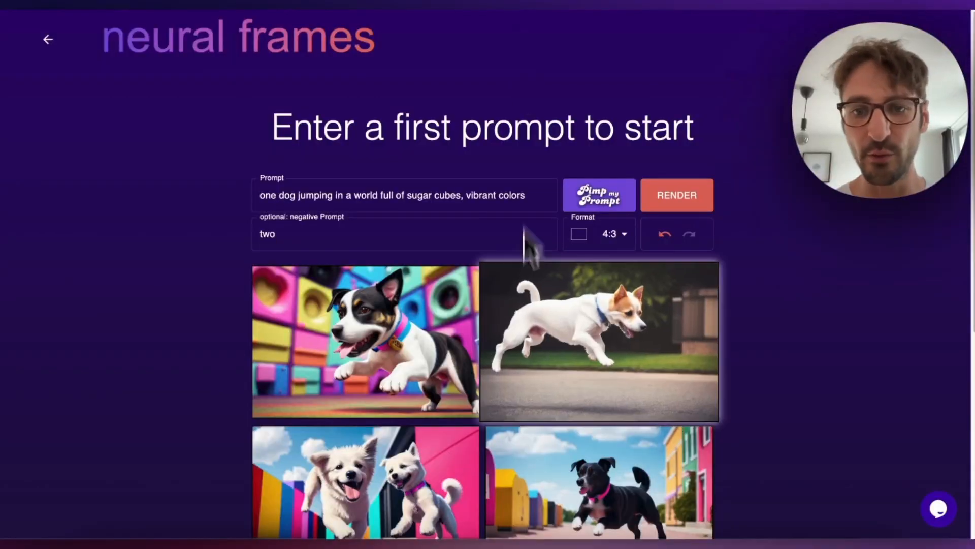
scroll(518, 305, "down", 2)
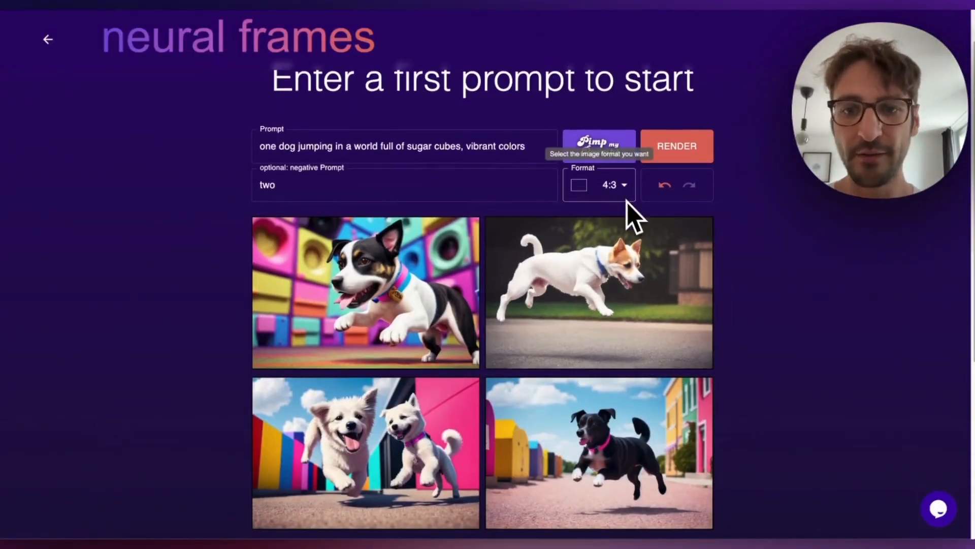
scroll(588, 279, "down", 1)
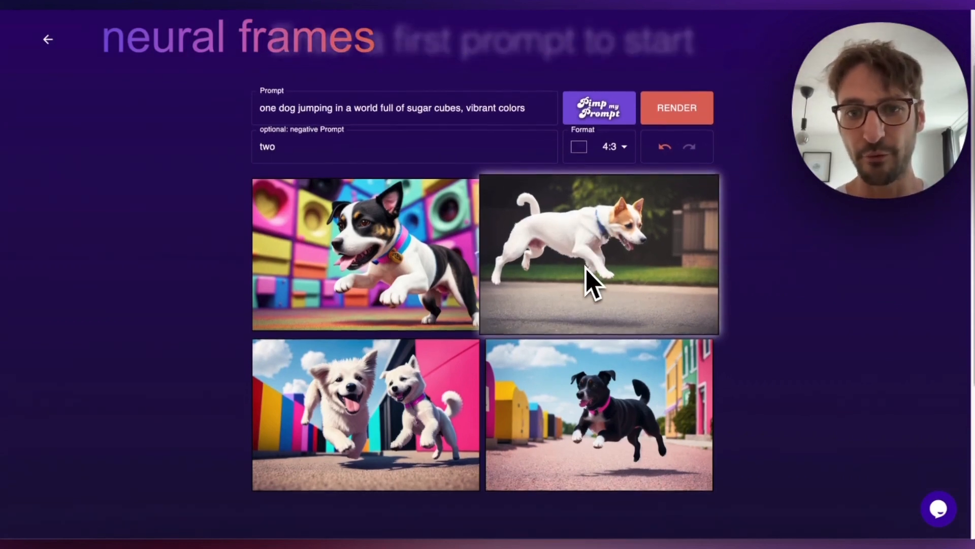
scroll(432, 224, "up", 1)
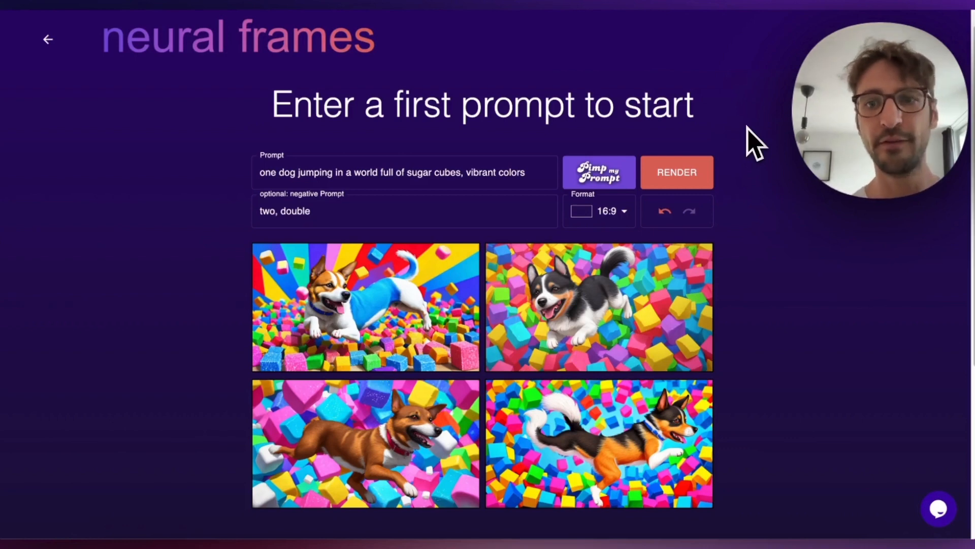
scroll(756, 144, "down", 2)
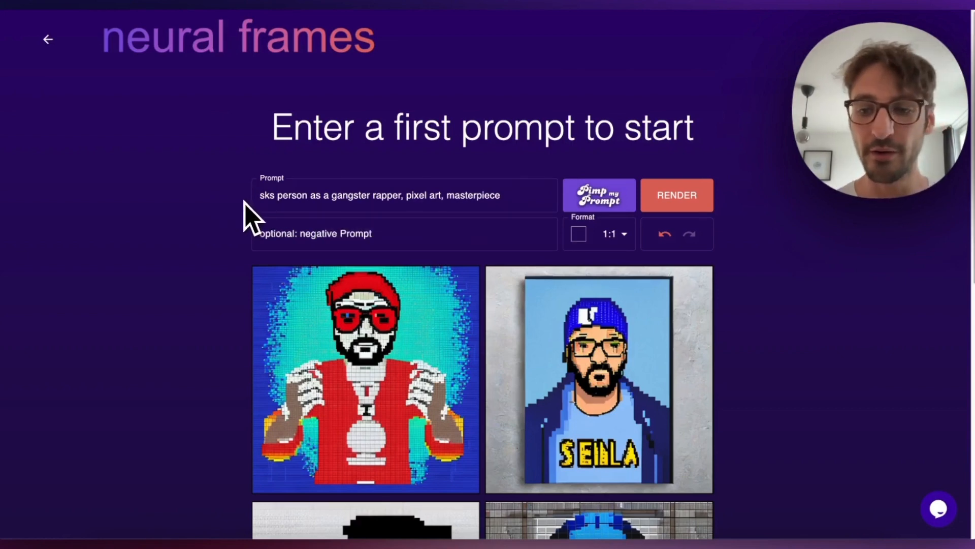
Highlight the custom model trigger words "sks person" in the gangster rapper prompt
scroll(244, 202, "down", 1)
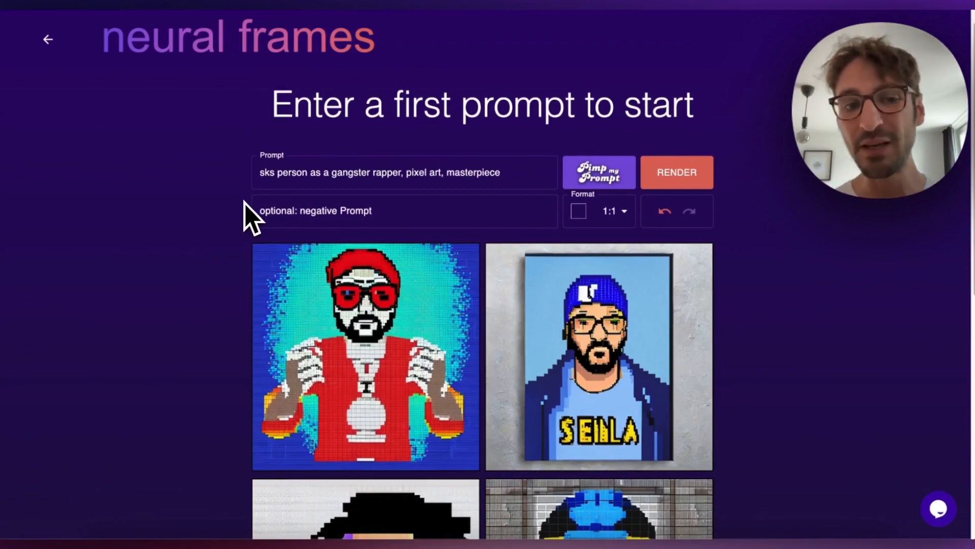
double_click(266, 173)
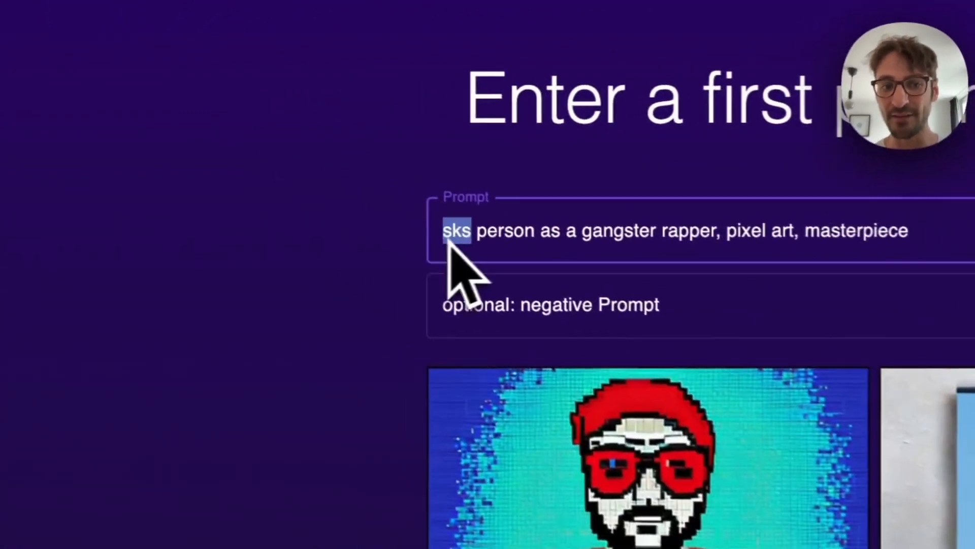
left_click(400, 253)
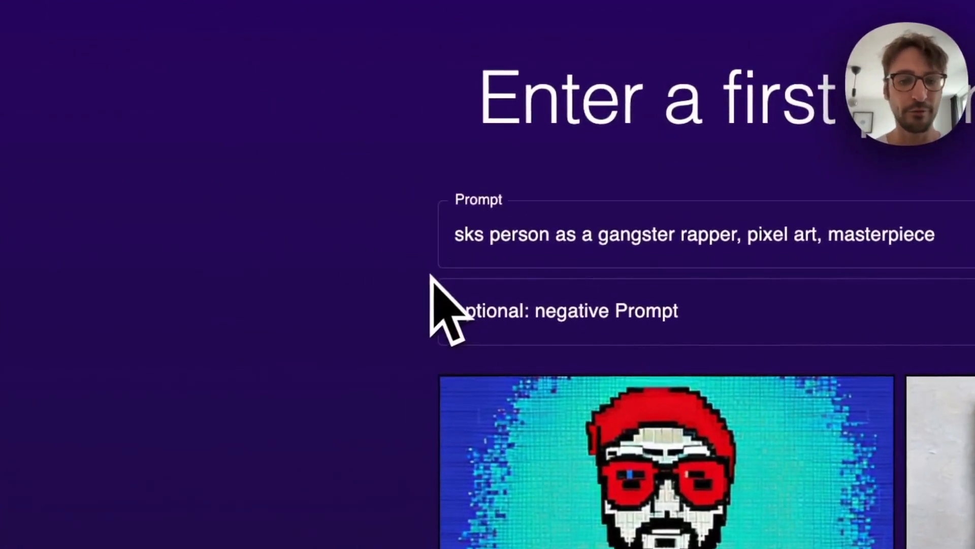
left_click_drag(457, 239, 542, 246)
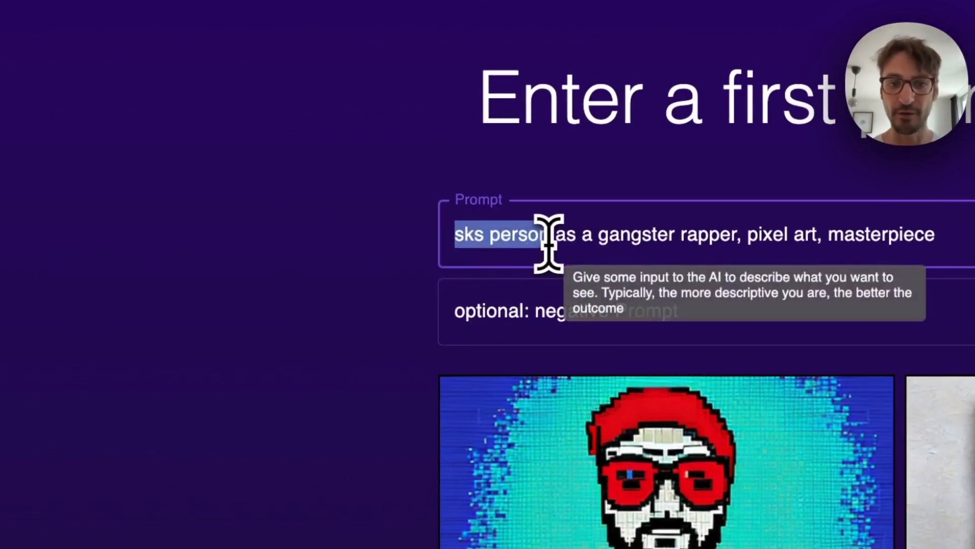
left_click(529, 246)
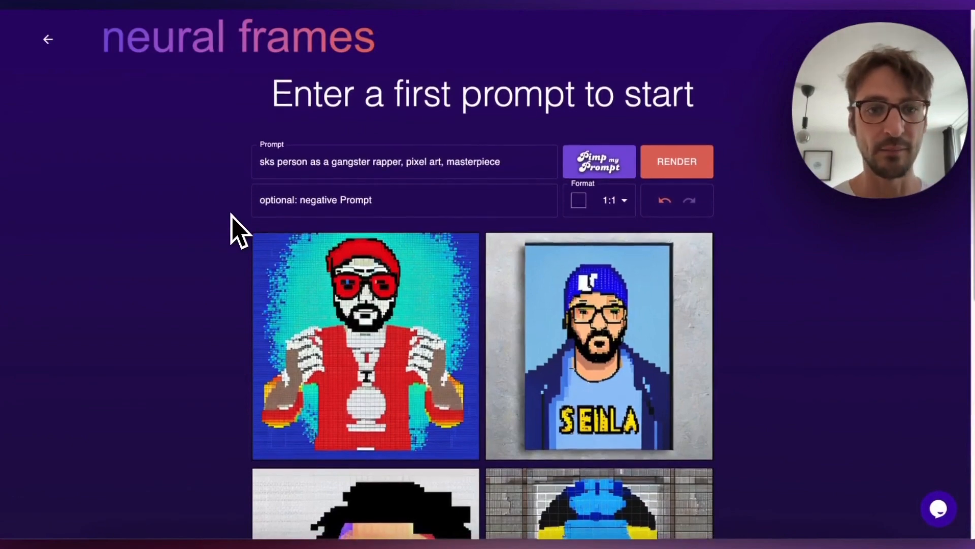
Examine the four pixel art renders of the gangster rapper prompt
scroll(232, 214, "down", 1)
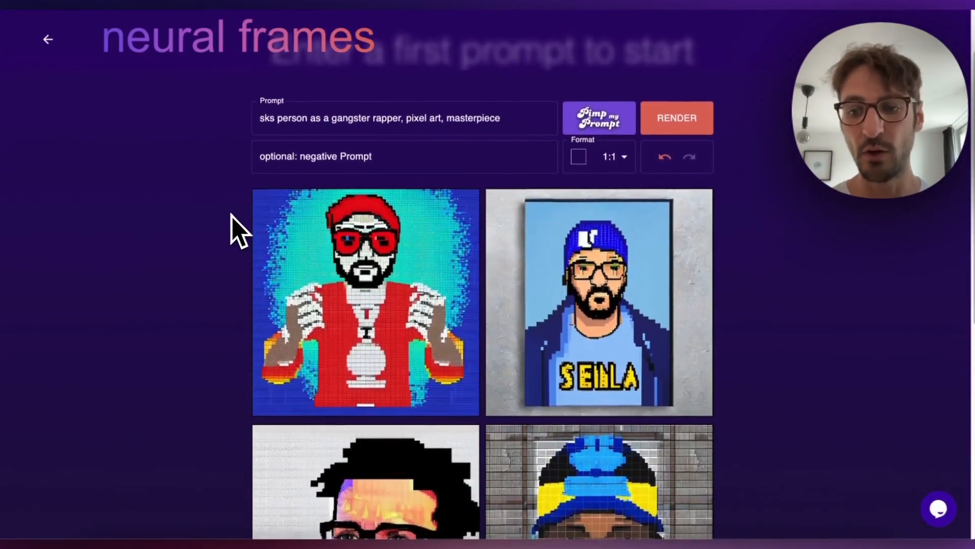
scroll(232, 216, "down", 3)
scroll(231, 214, "up", 4)
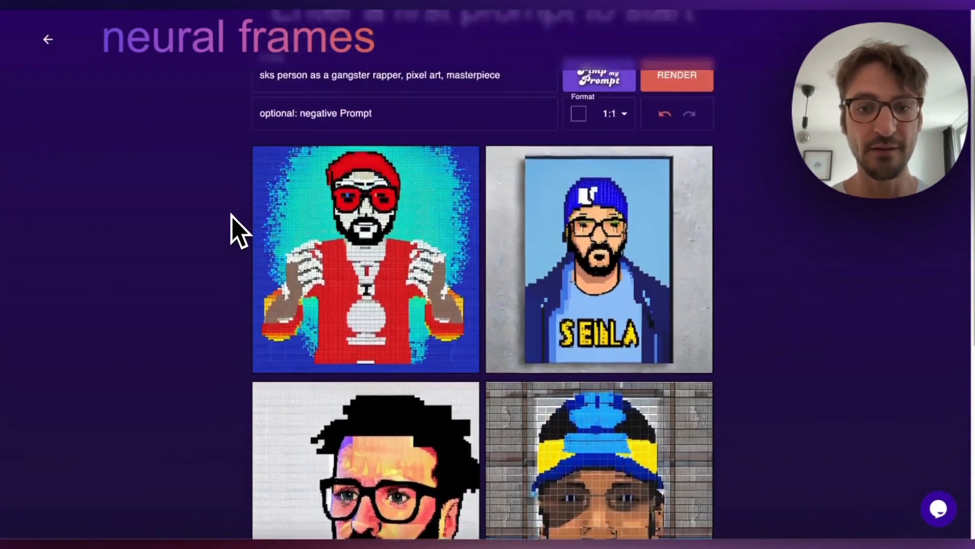
scroll(232, 215, "down", 3)
scroll(232, 216, "down", 1)
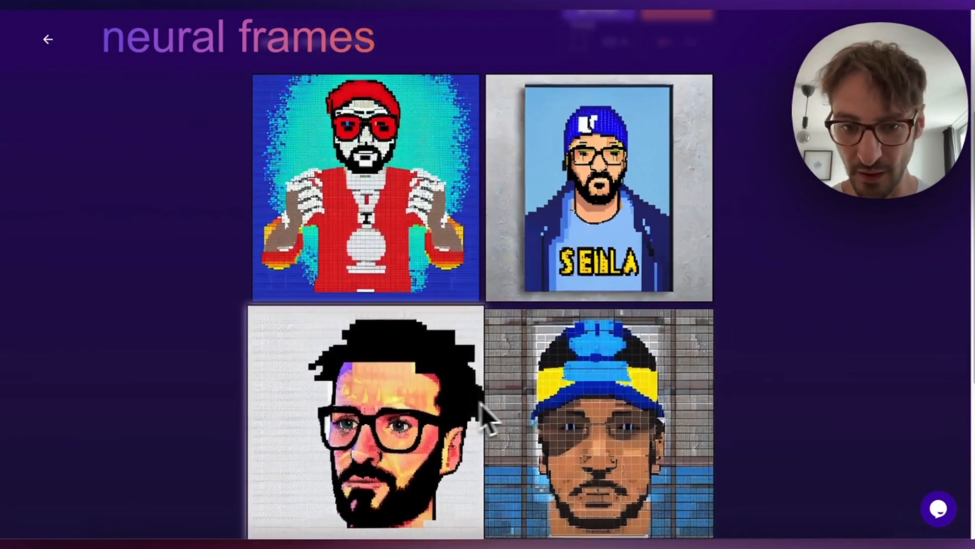
scroll(452, 417, "down", 1)
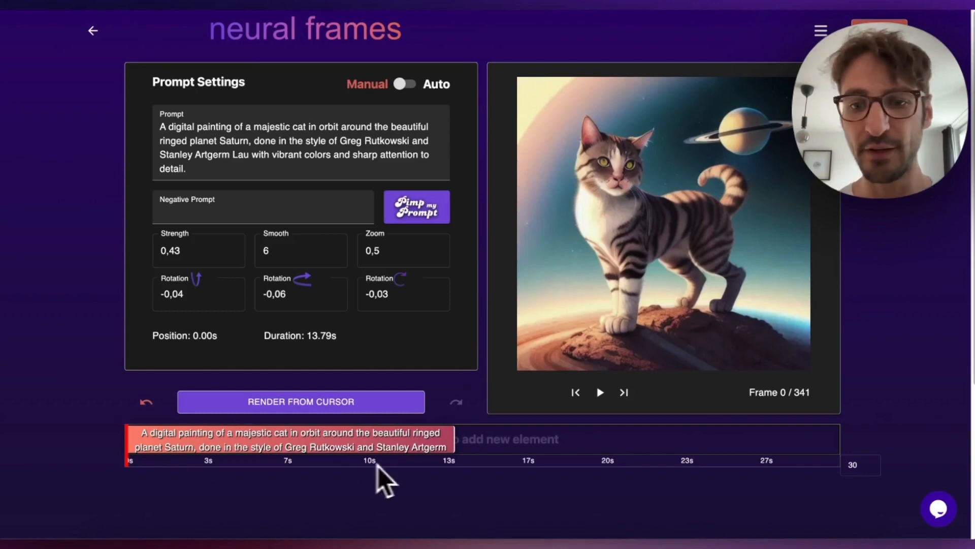
Shorten the Saturn cat clip to the playhead at about 8 s and add a new prompt element behind it at 9.75 s
left_click(416, 104)
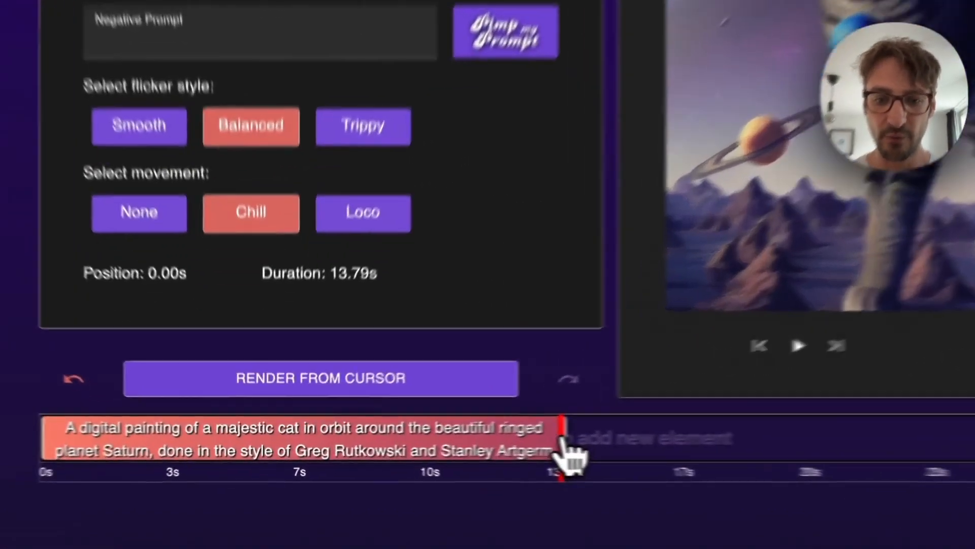
left_click_drag(448, 460, 307, 469)
left_click_drag(348, 439, 357, 406)
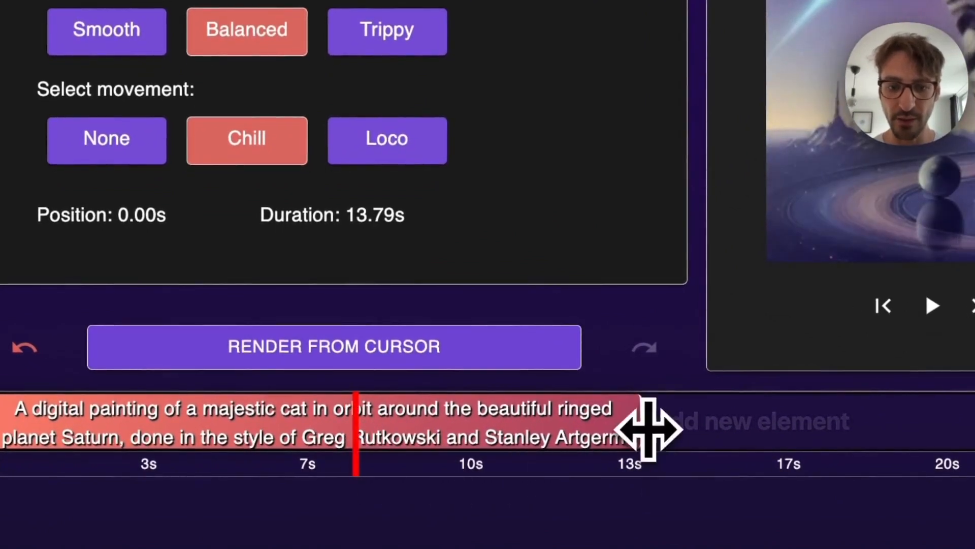
left_click_drag(649, 429, 370, 410)
double_click(477, 415)
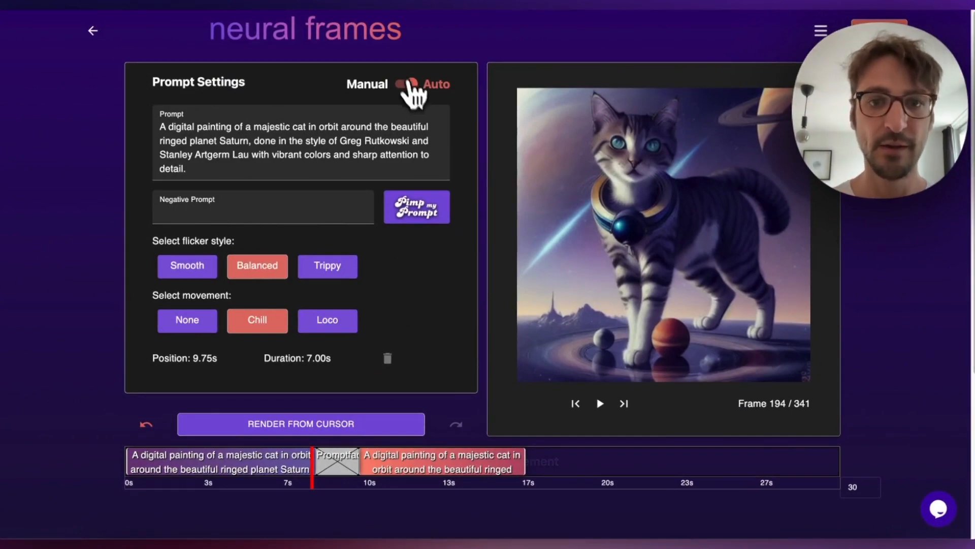
In manual mode, set the new element's upward rotation to 0,2 and rightward rotation to 0, and play the video from just before the transition
left_click(405, 84)
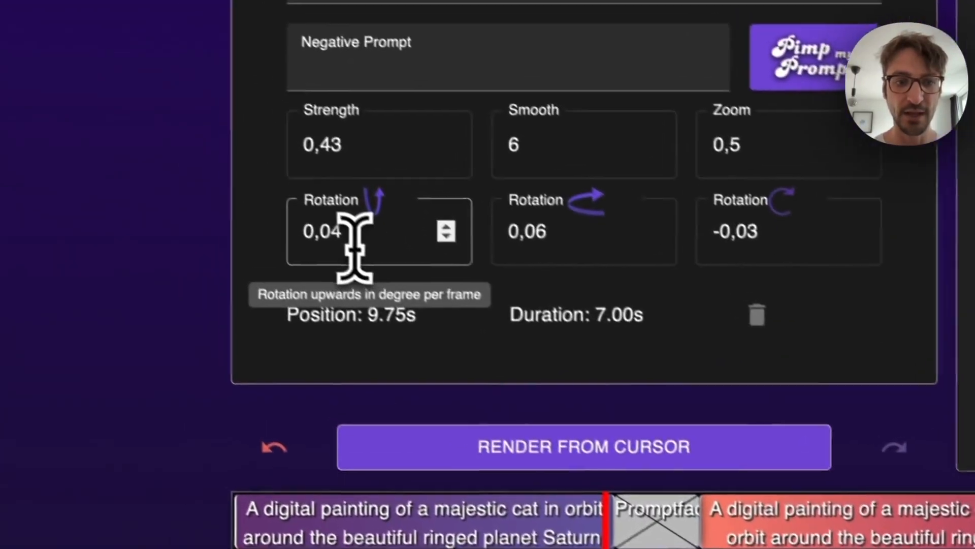
left_click(214, 218)
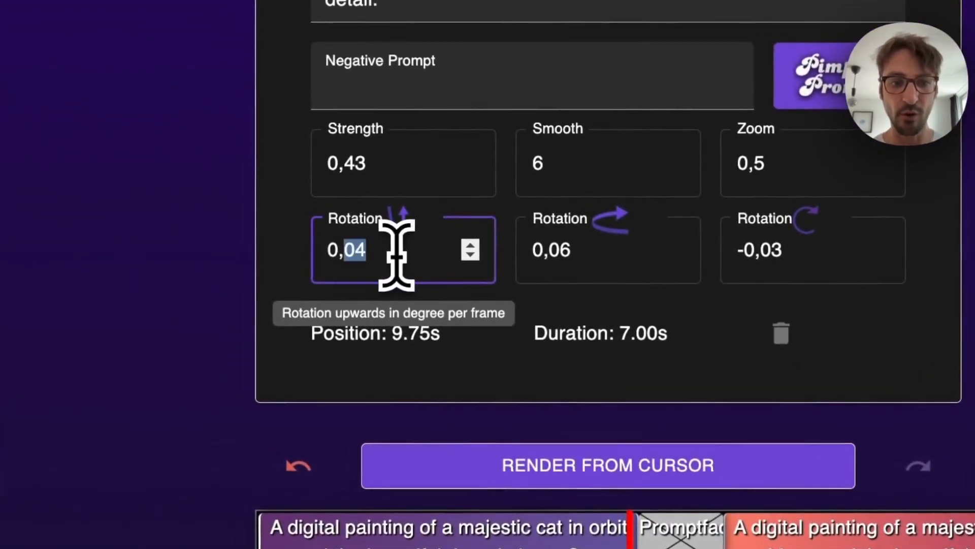
double_click(588, 249)
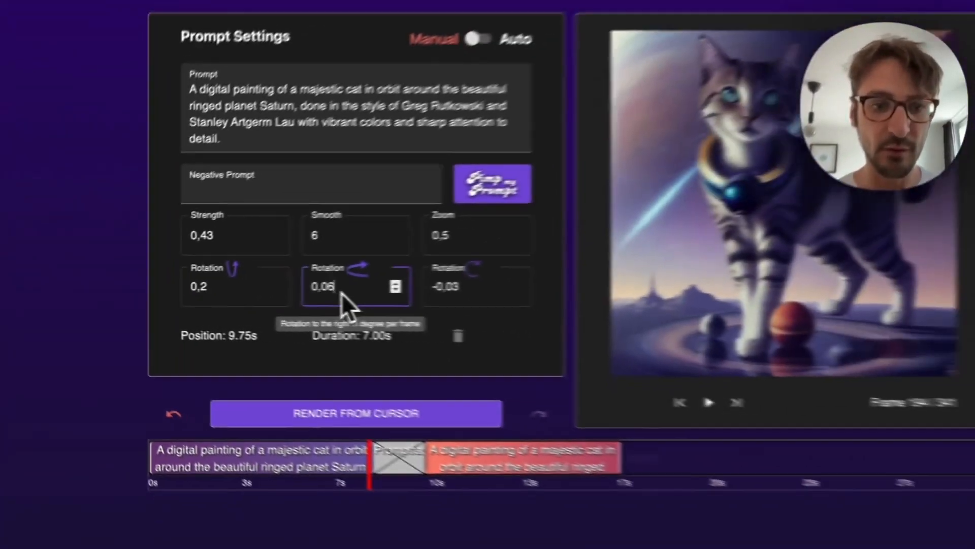
type("0")
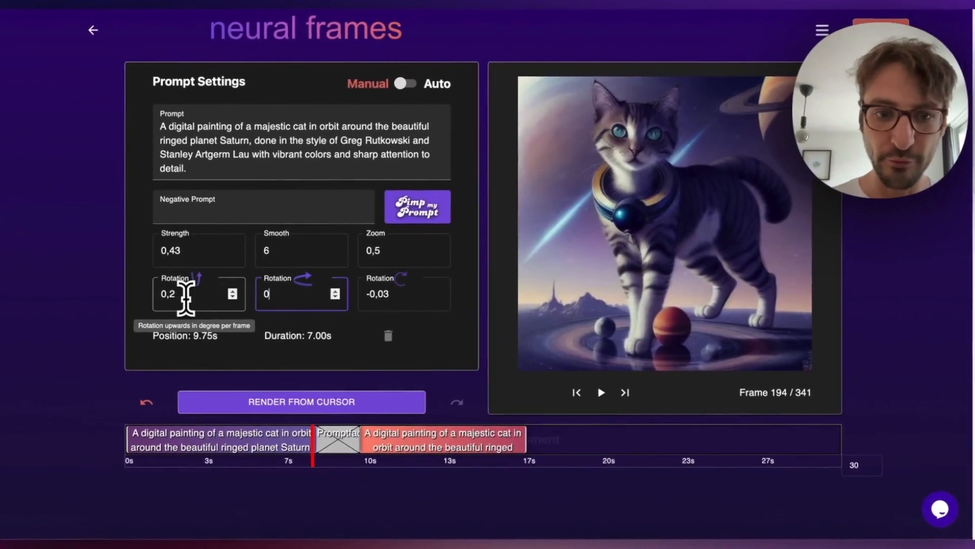
left_click(305, 454)
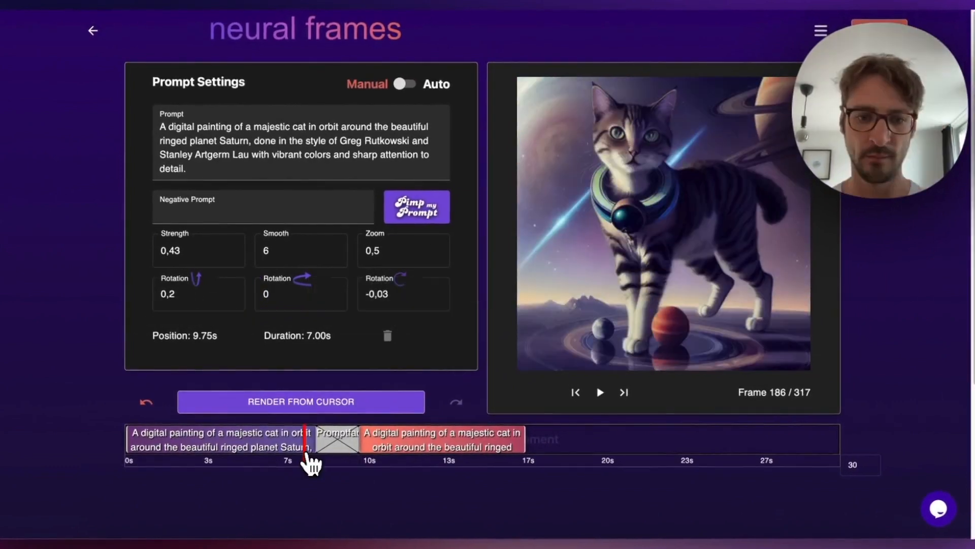
left_click(600, 393)
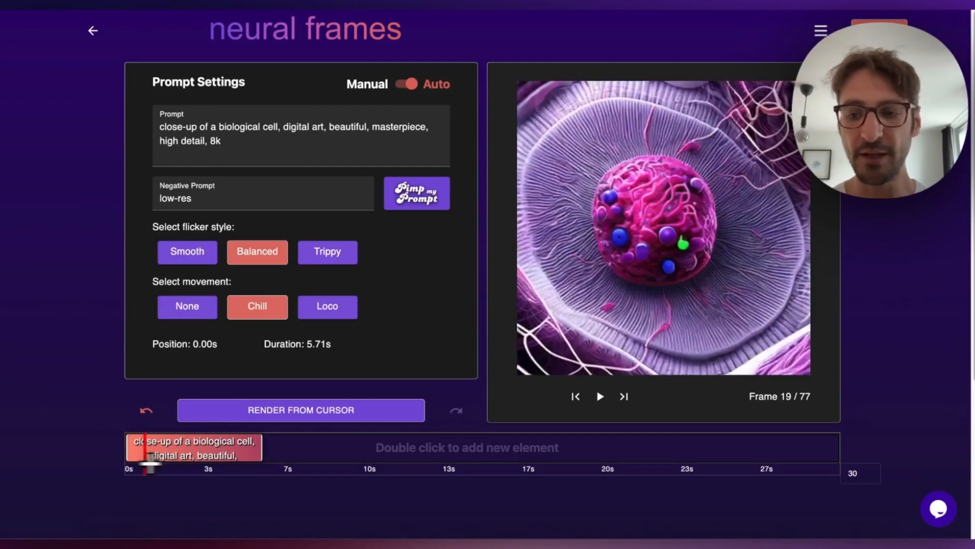
Play the biological cell animation from its first frame
left_click(122, 470)
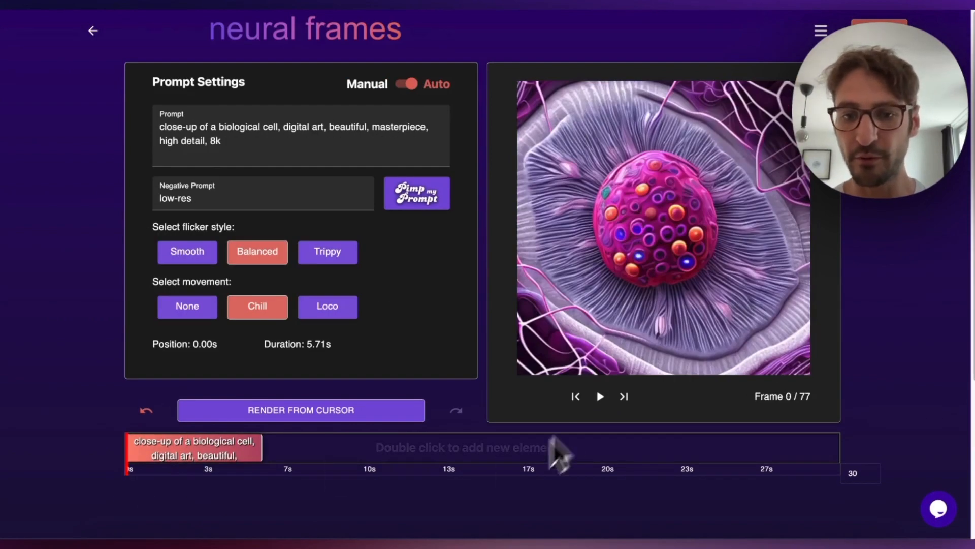
left_click(600, 395)
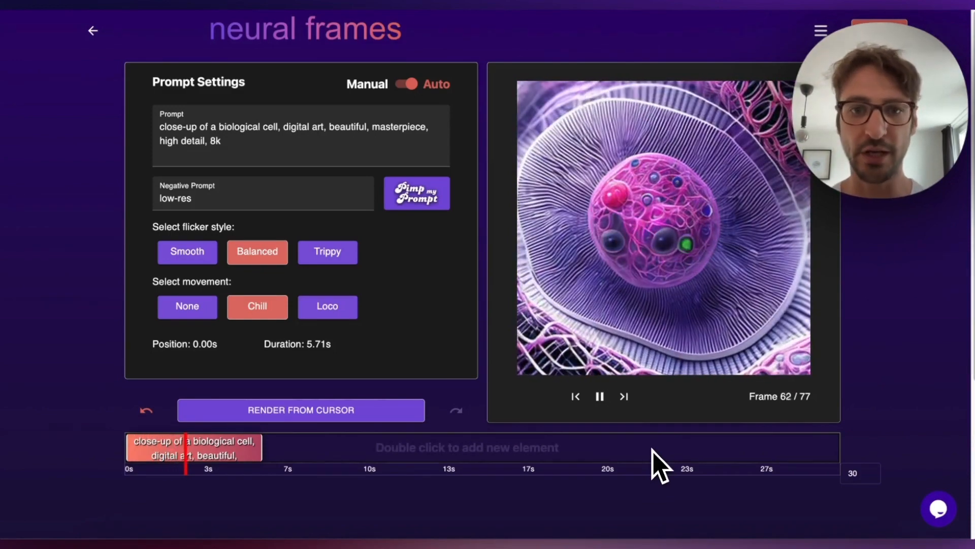
Switch the cell clip to manual settings, set its clockwise rotation to -0,3 and render from the cursor
left_click(414, 88)
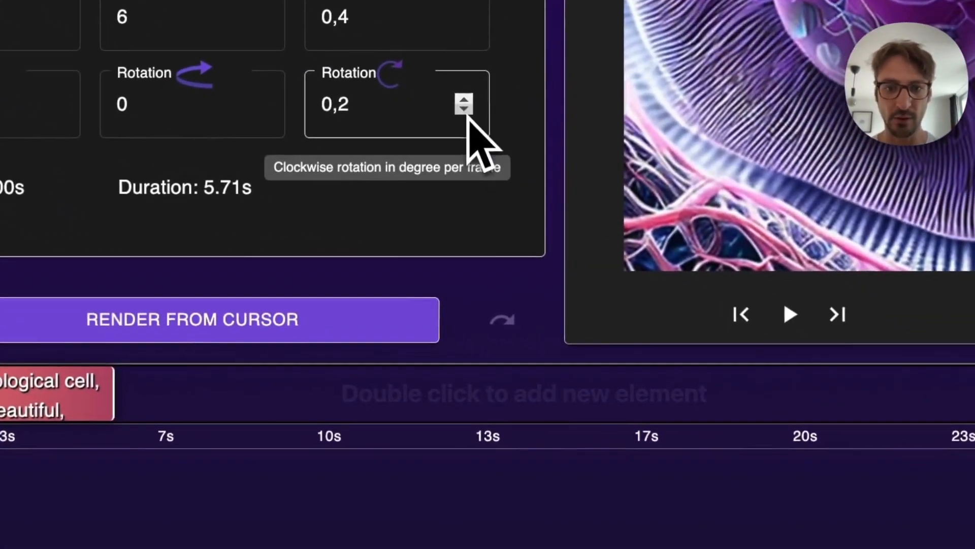
left_click(466, 111)
left_click(465, 111)
left_click(466, 110)
left_click(466, 110)
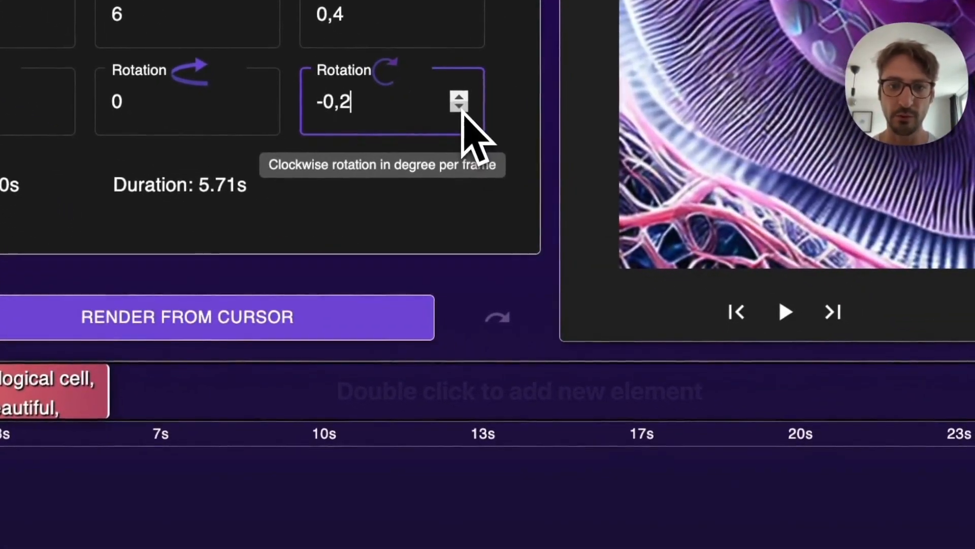
left_click(466, 110)
left_click(271, 328)
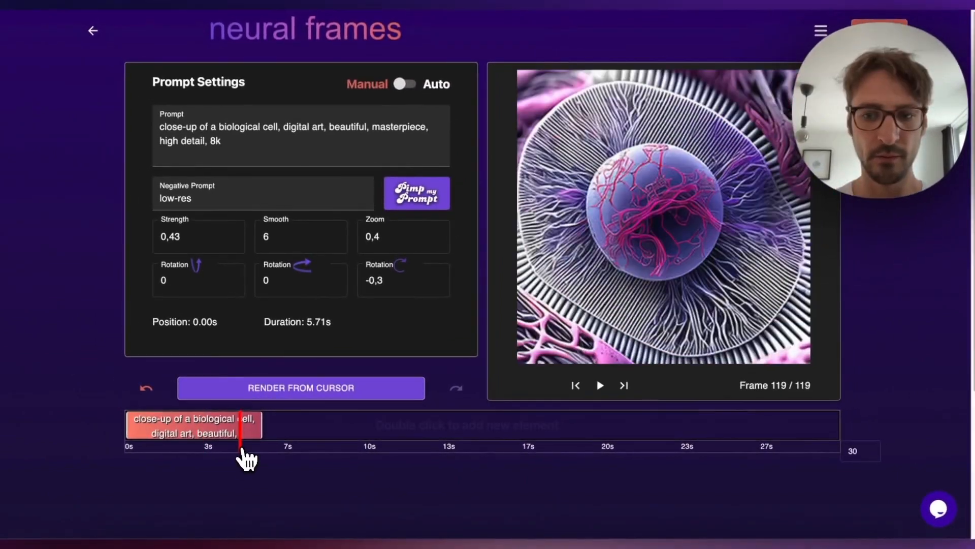
Play the extended cell animation from the start and move the playhead back to just before 3 s
left_click_drag(239, 447, 168, 451)
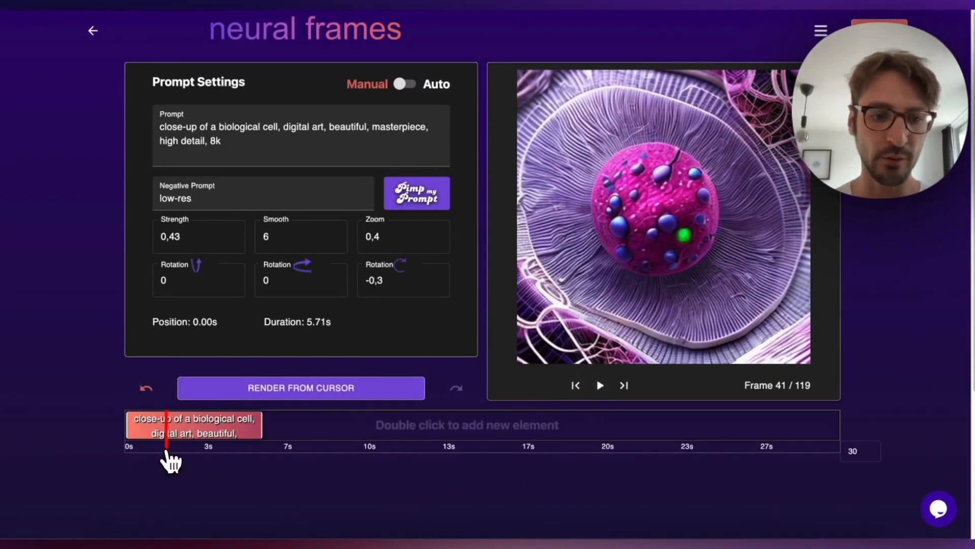
left_click_drag(166, 451, 125, 448)
left_click(601, 386)
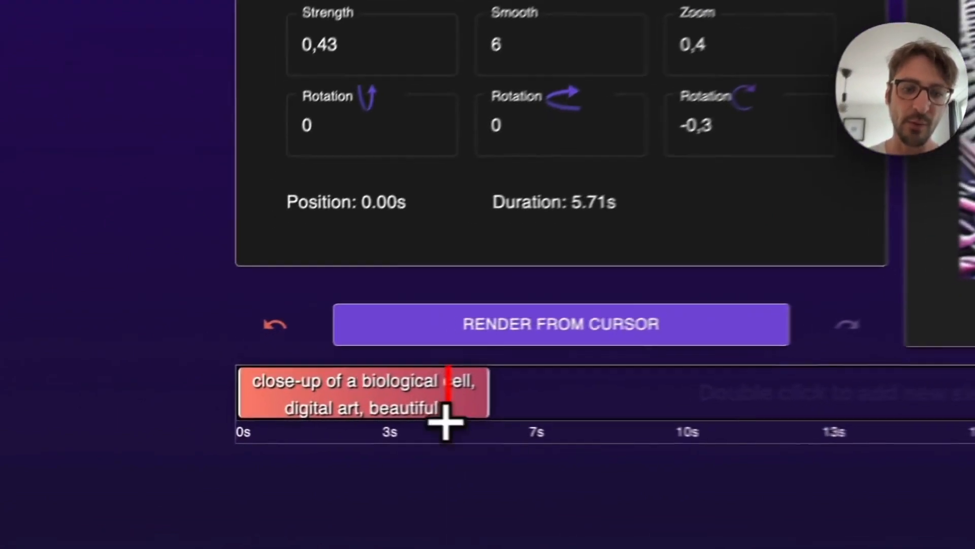
left_click_drag(240, 442, 191, 447)
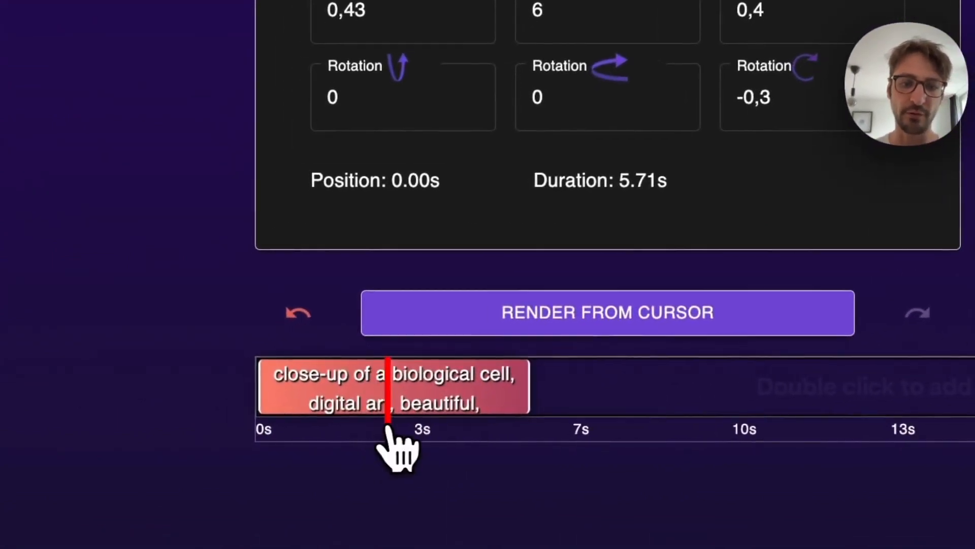
Shorten the cell clip to about 2.8 s and add a second timeline element after it, starting at about 3.6 s
left_click_drag(529, 387, 391, 388)
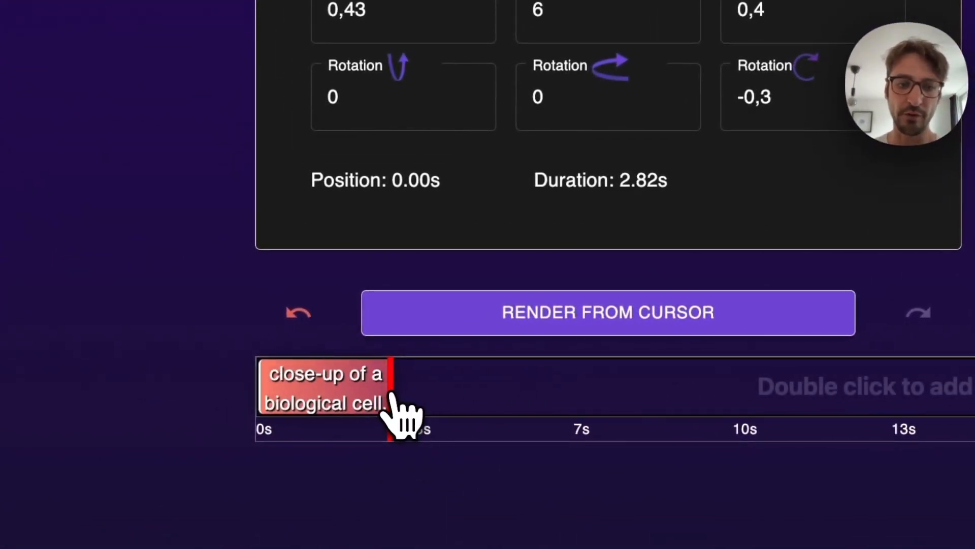
double_click(435, 388)
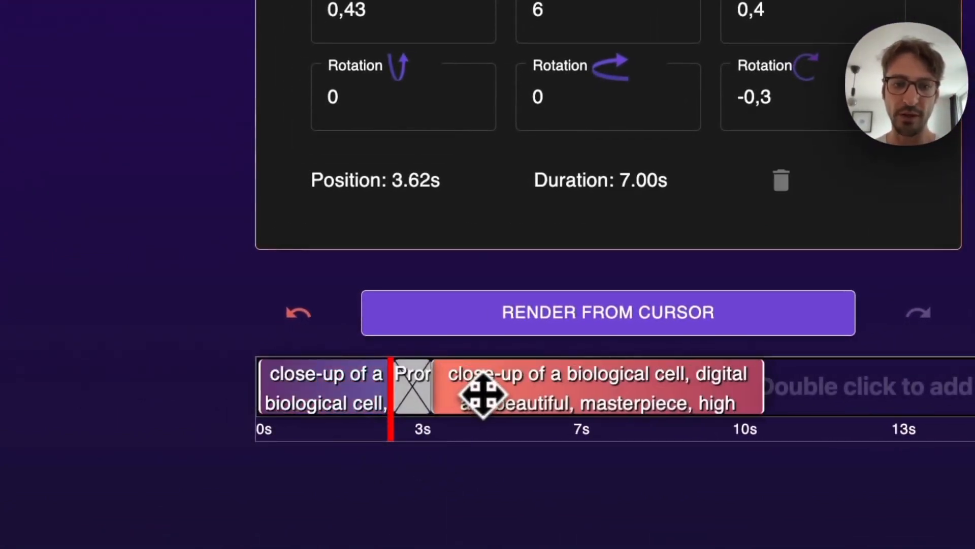
left_click(341, 392)
left_click(487, 396)
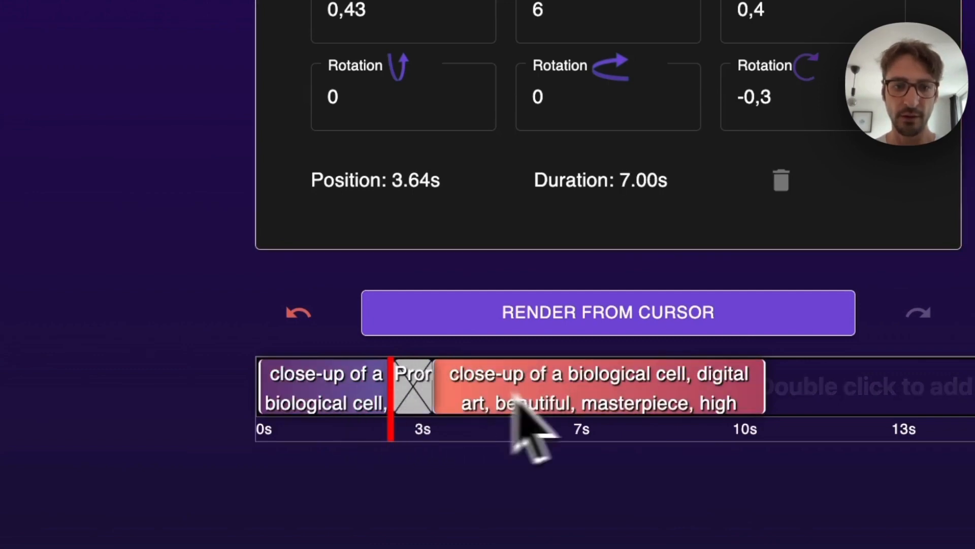
left_click(370, 394)
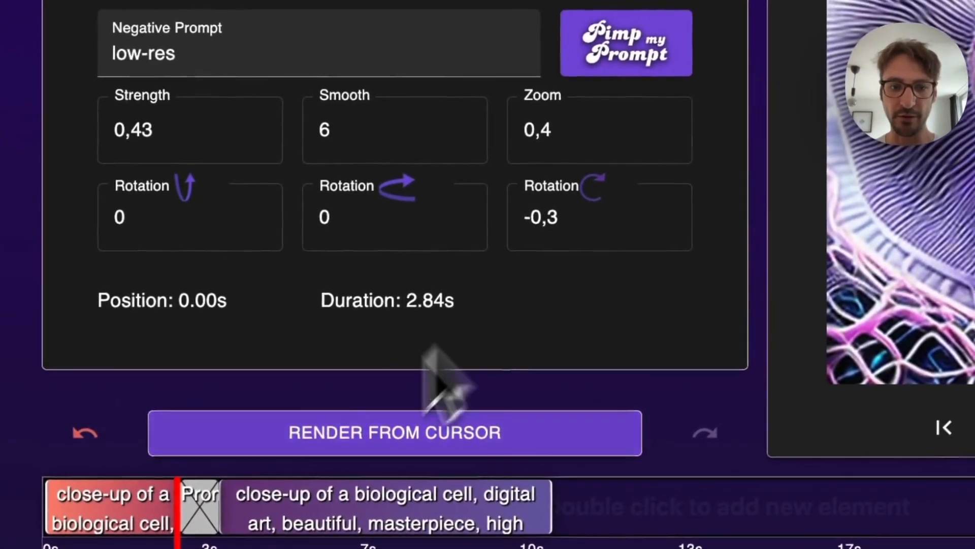
Set the second element's clockwise rotation to 0,3 and render from the cursor
left_click(387, 470)
left_click(732, 136)
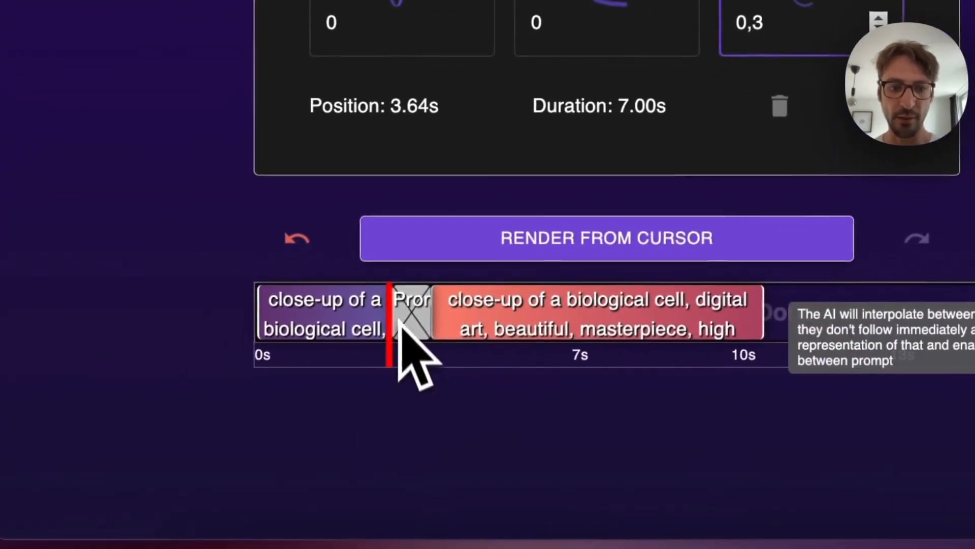
left_click(562, 247)
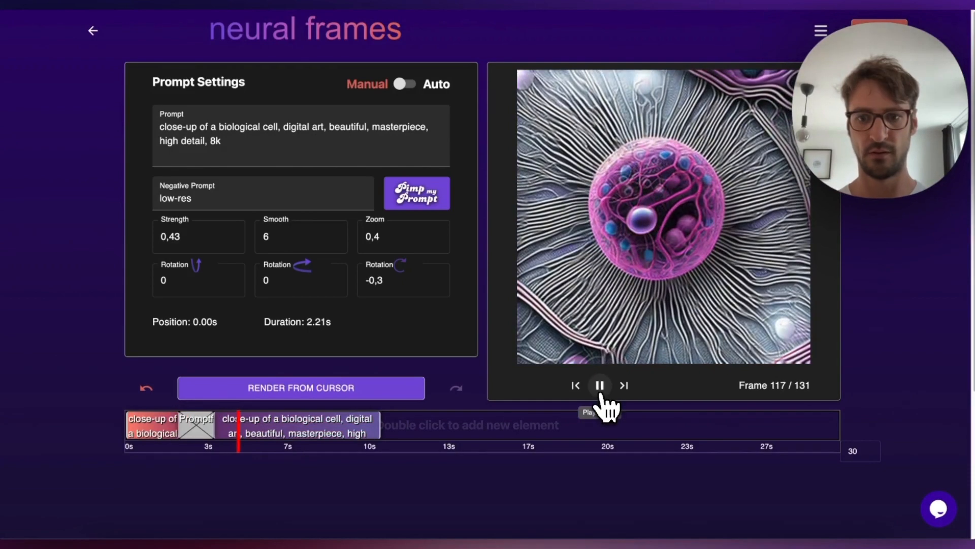
Play the rendered cell animation across the rotation change and extend the total timeline length to 38 seconds
left_click(601, 390)
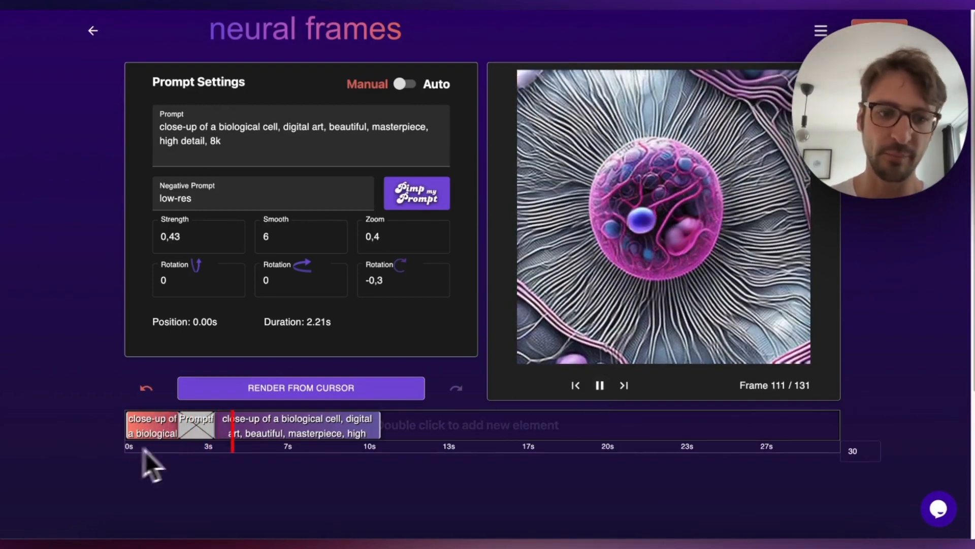
mouse_move(193, 432)
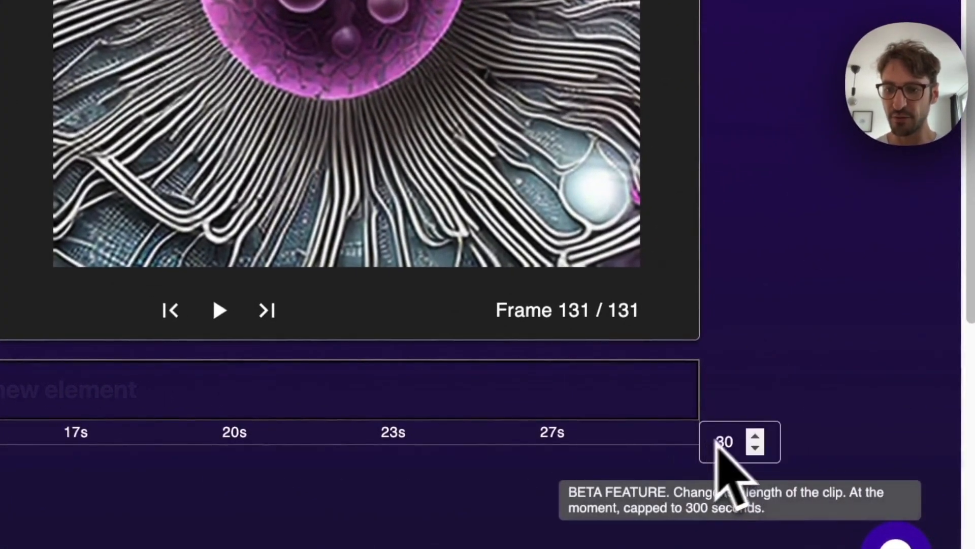
left_click(755, 435)
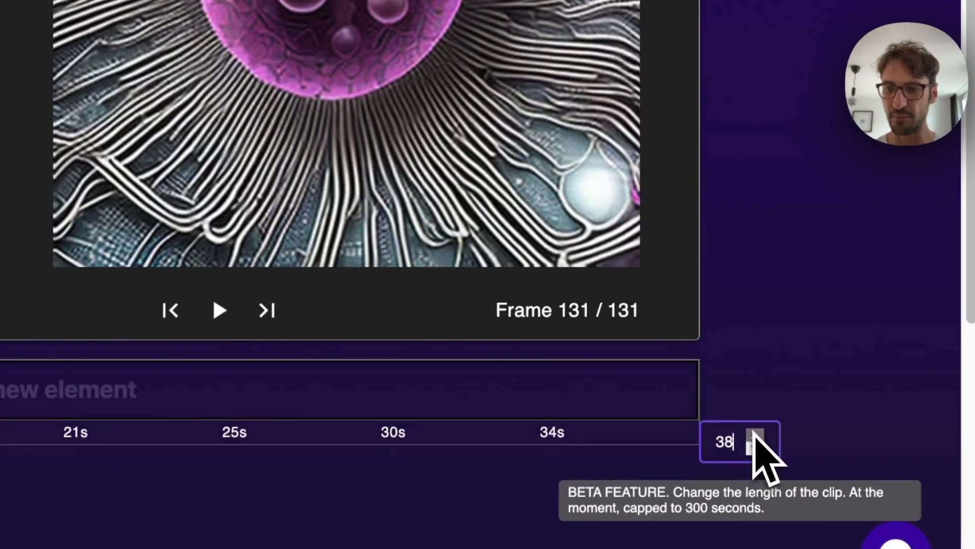